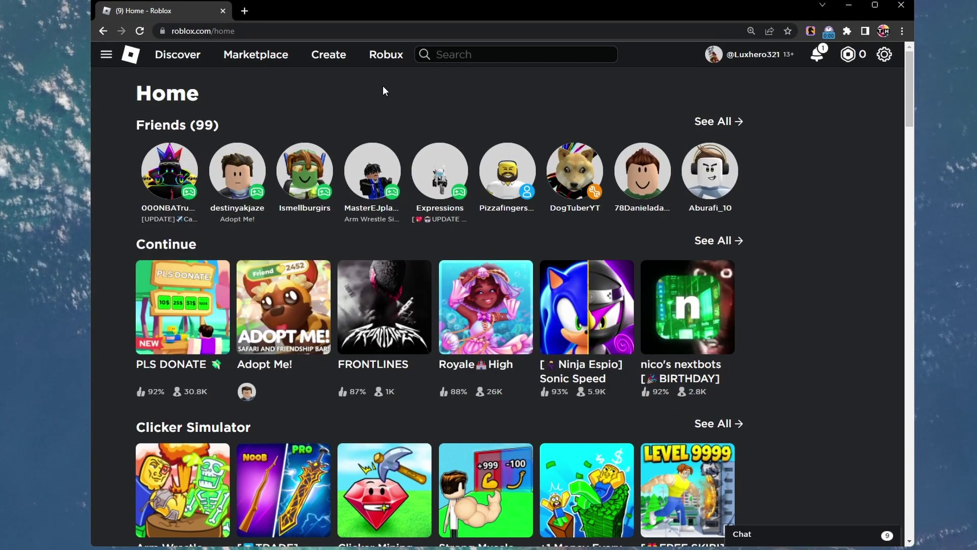
Test the copied Roblox address in a private browsing window, then close that window
{"action": "left_click_drag", "start_coordinate": [237, 31], "coordinate": [187, 40]}
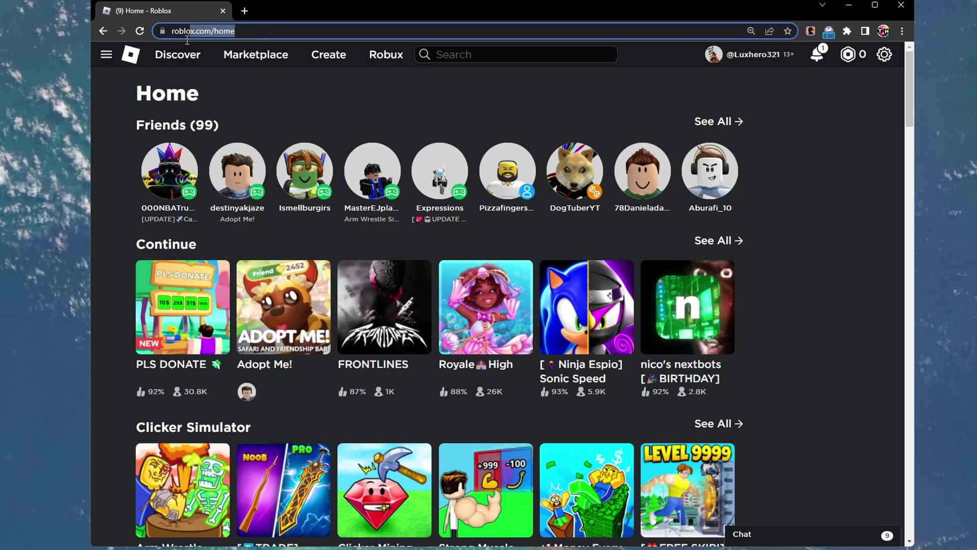
{"action": "left_click", "coordinate": [655, 101]}
{"action": "left_click", "coordinate": [900, 31]}
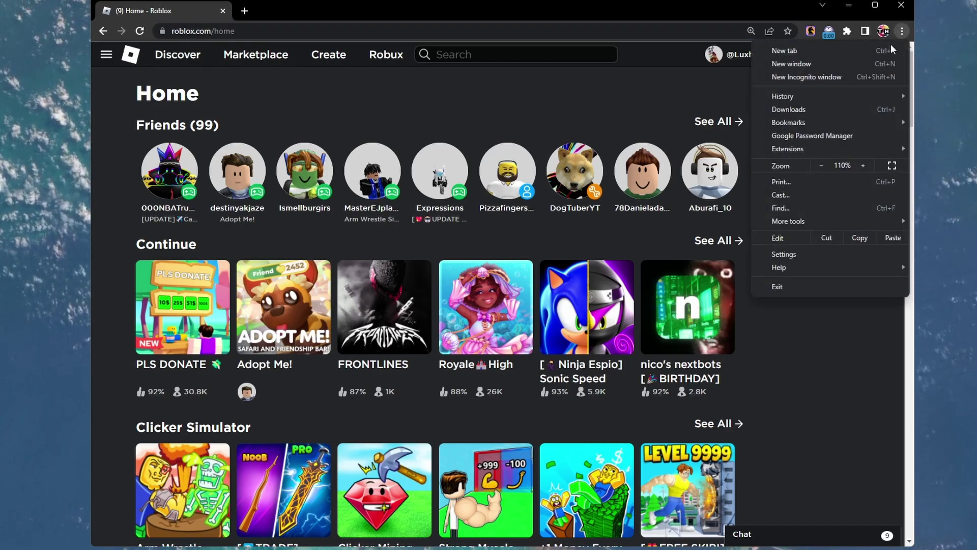
{"action": "left_click", "coordinate": [794, 78]}
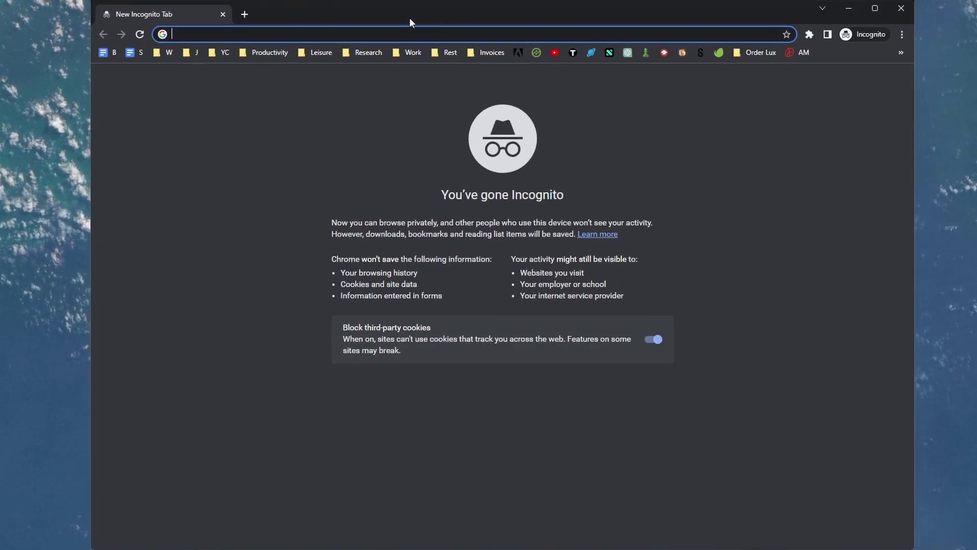
{"action": "type", "text": "https://www.roblox.com/home"}
{"action": "key", "text": "Return"}
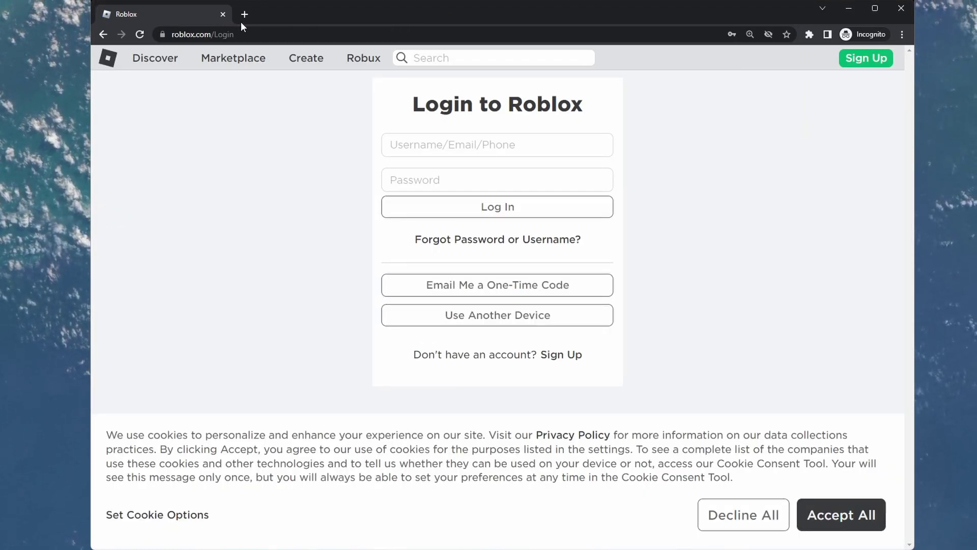
{"action": "left_click", "coordinate": [226, 14]}
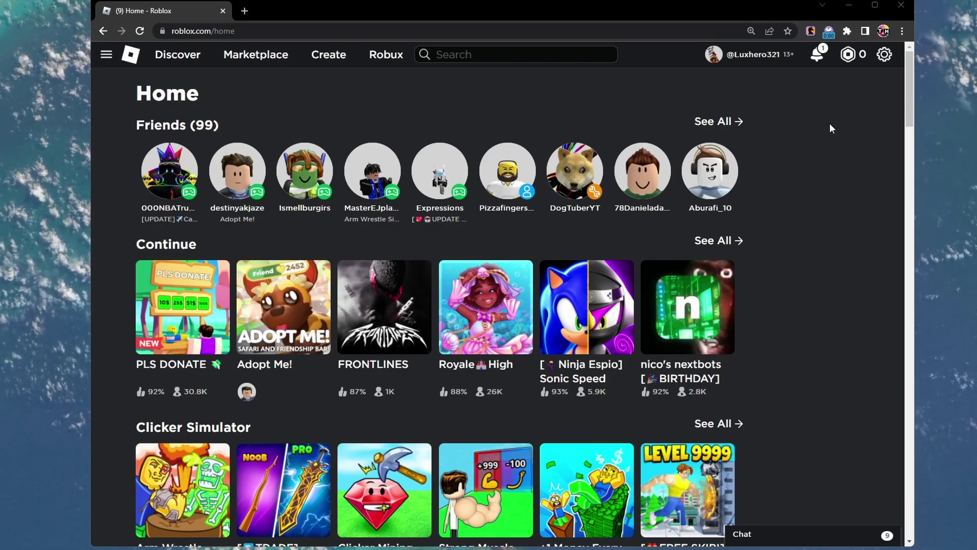
Turn off the Tango and Writing Wingman extensions, then return to the Roblox tab
{"action": "left_click", "coordinate": [848, 31]}
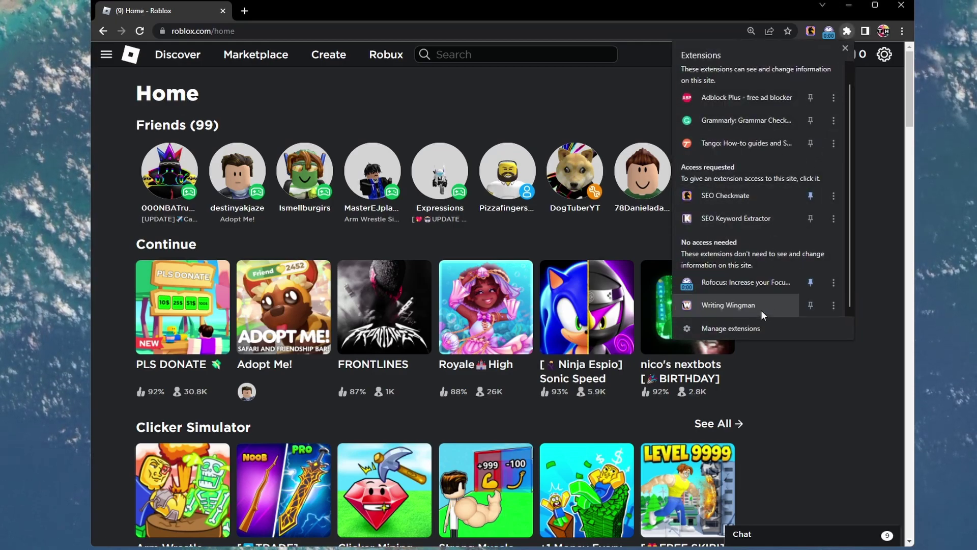
{"action": "left_click", "coordinate": [758, 328]}
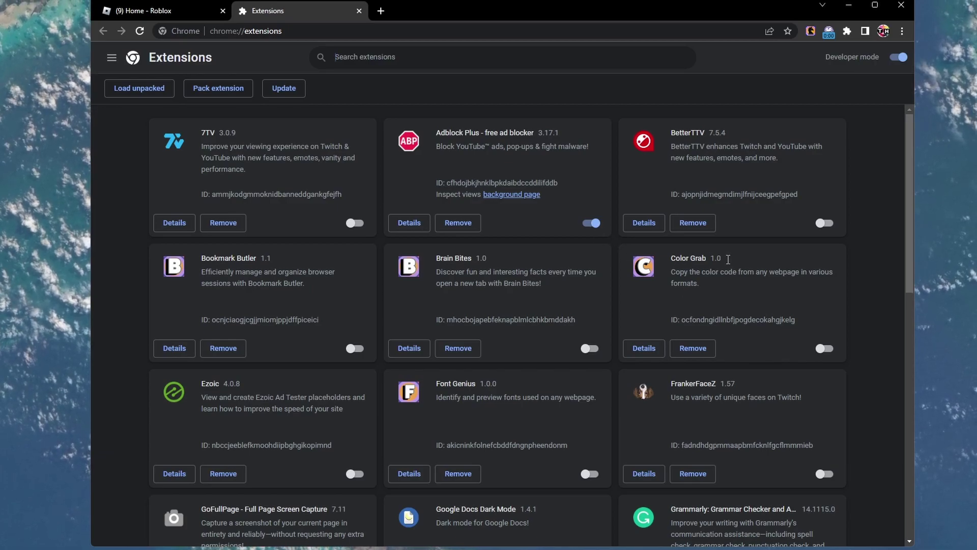
{"action": "middle_click", "coordinate": [881, 282]}
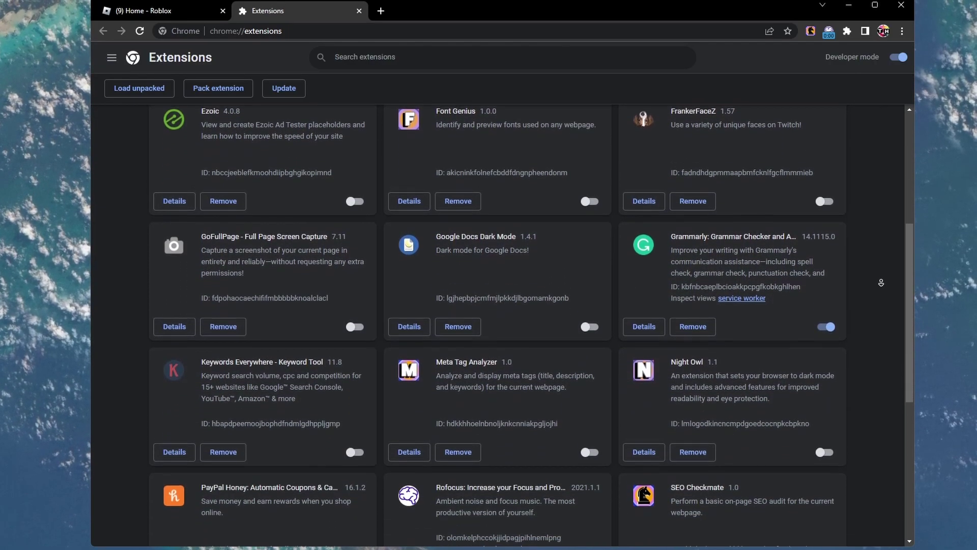
{"action": "scroll", "coordinate": [860, 234], "scroll_direction": "down", "scroll_amount": 5}
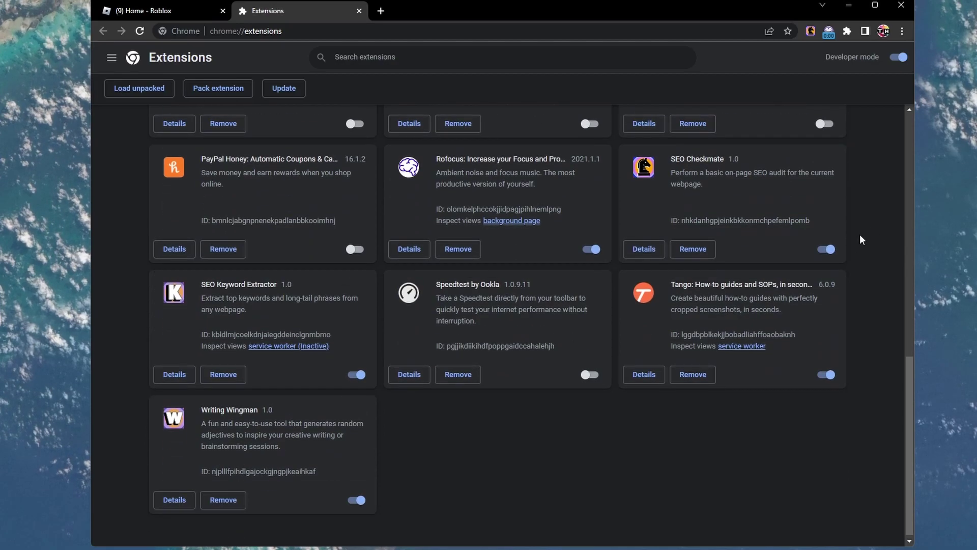
{"action": "left_click", "coordinate": [824, 377]}
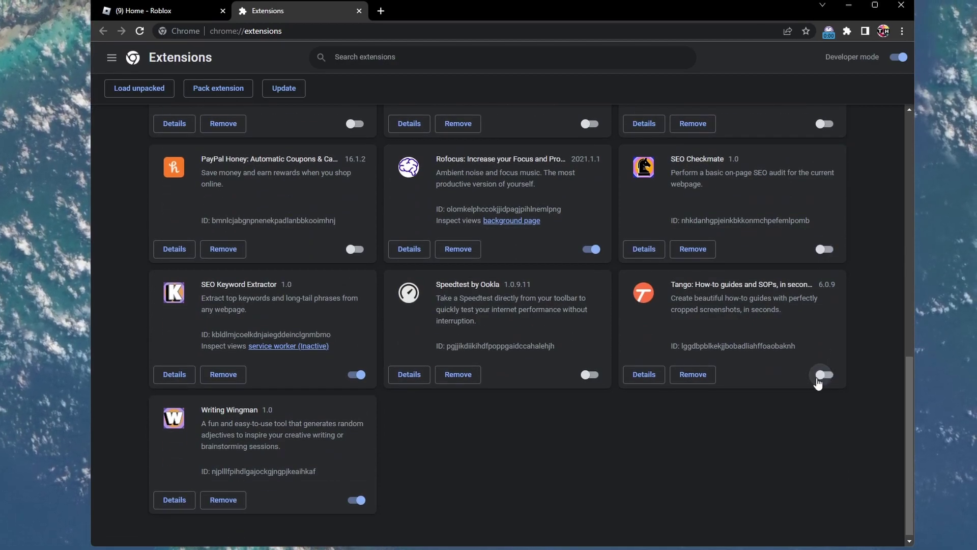
{"action": "left_click", "coordinate": [357, 500]}
{"action": "scroll", "coordinate": [356, 458], "scroll_direction": "up", "scroll_amount": 5}
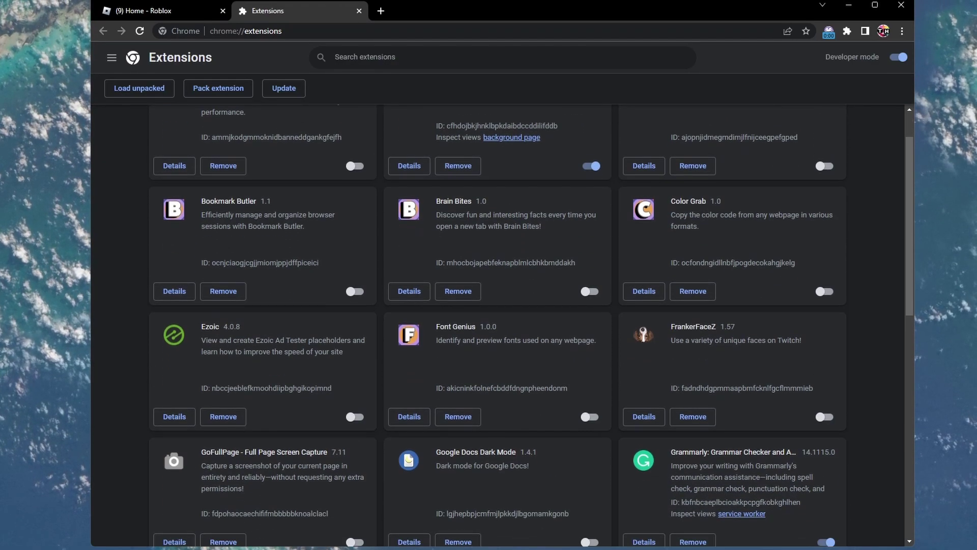
{"action": "key", "text": "ctrl+Tab"}
Go to Chrome's cookies and site data settings under Privacy and security
{"action": "left_click", "coordinate": [901, 32]}
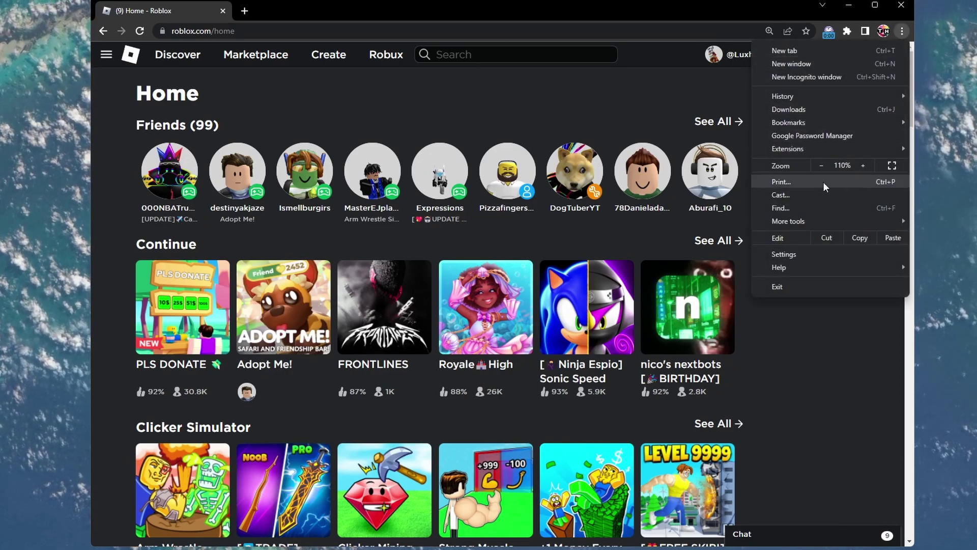
{"action": "left_click", "coordinate": [806, 254]}
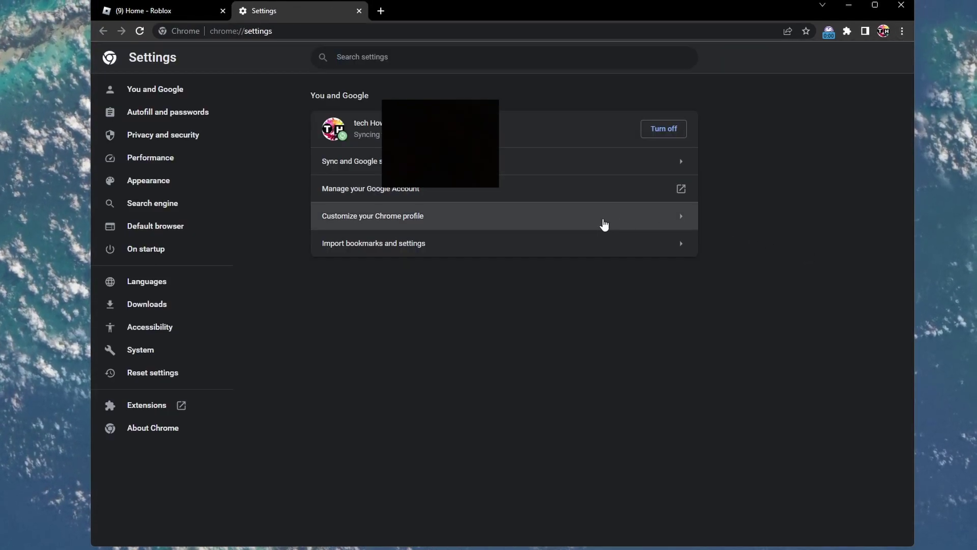
{"action": "left_click", "coordinate": [224, 135]}
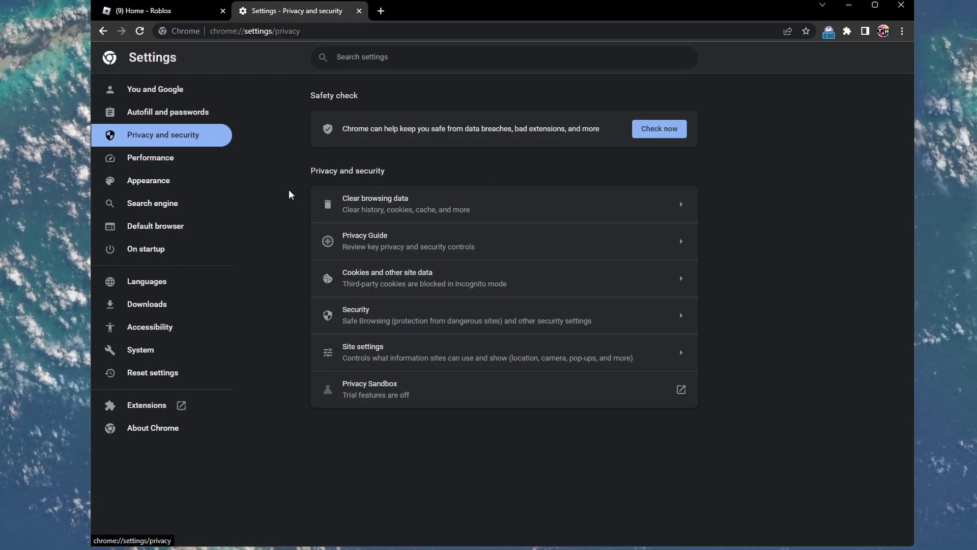
{"action": "left_click", "coordinate": [497, 283]}
Open See all site data and filter the list to Roblox
{"action": "scroll", "coordinate": [278, 274], "scroll_direction": "down", "scroll_amount": 2}
{"action": "scroll", "coordinate": [279, 282], "scroll_direction": "down", "scroll_amount": 1}
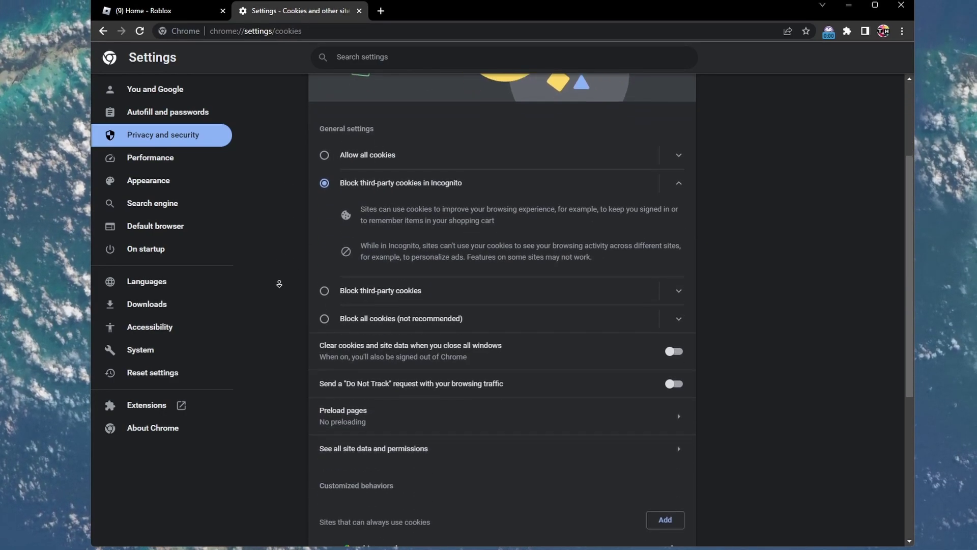
{"action": "scroll", "coordinate": [279, 283], "scroll_direction": "down", "scroll_amount": 2}
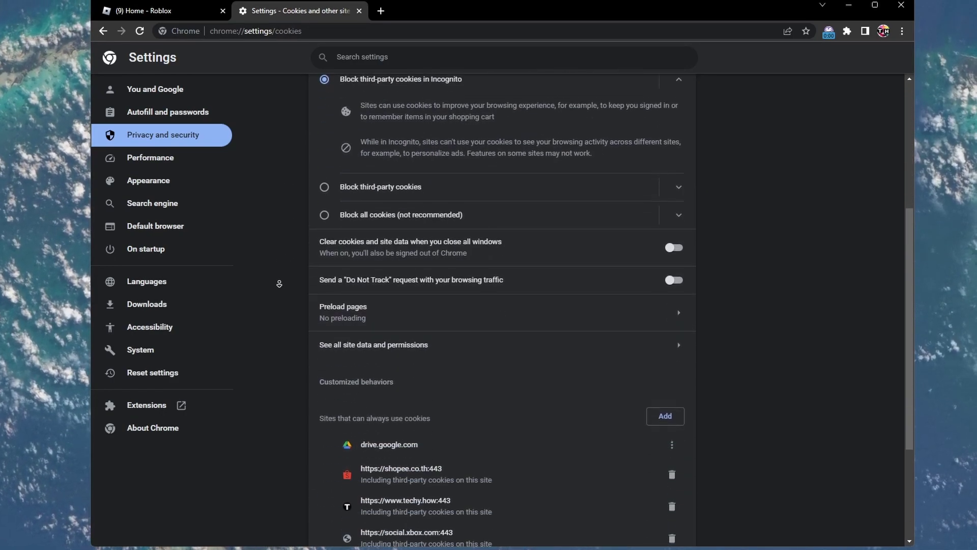
{"action": "left_click", "coordinate": [498, 334]}
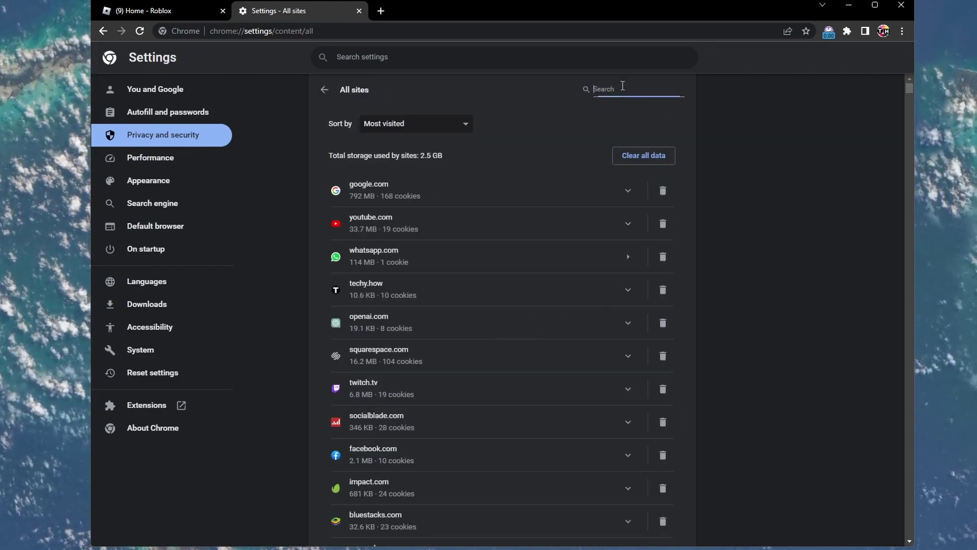
{"action": "type", "text": "roblox"}
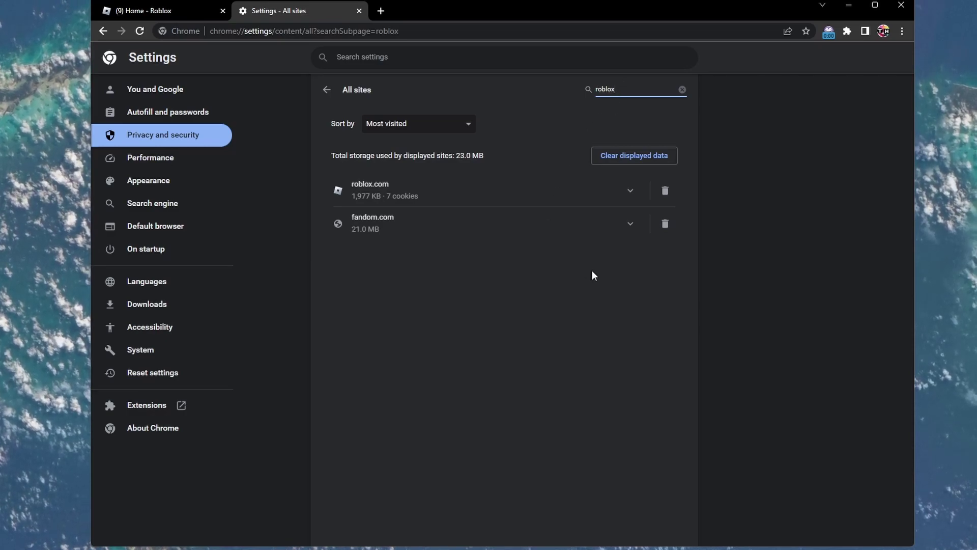
Clear roblox.com's stored site data and close the Settings tab
{"action": "left_click", "coordinate": [665, 192]}
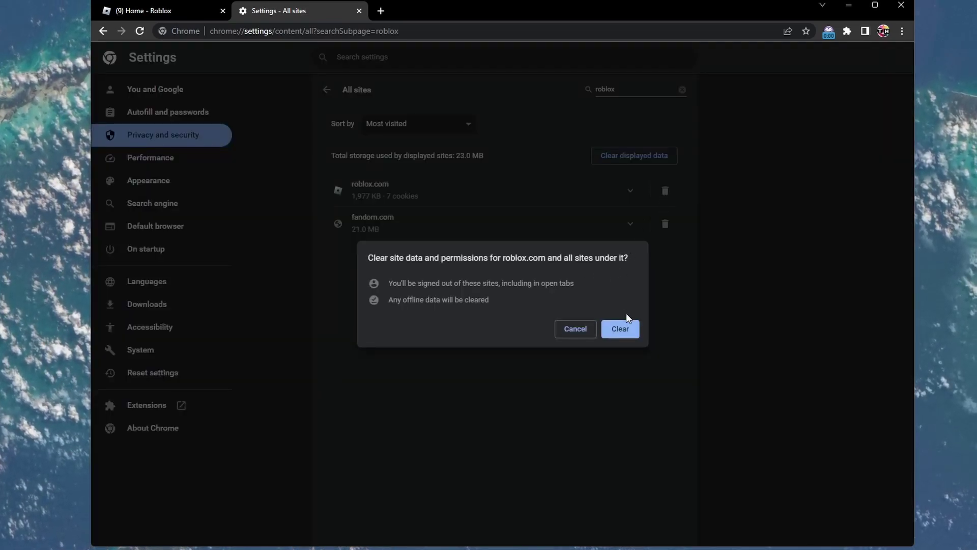
{"action": "left_click", "coordinate": [624, 328]}
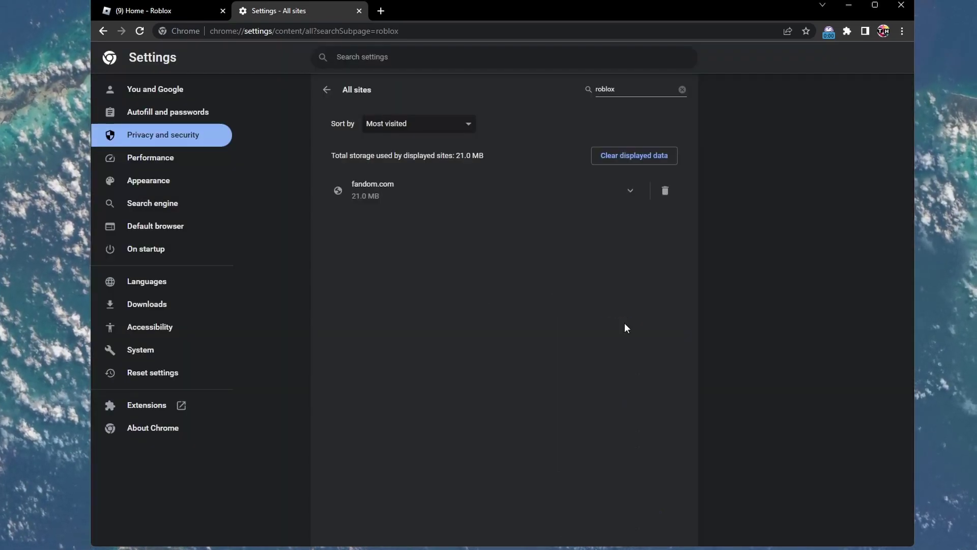
{"action": "left_click", "coordinate": [359, 10]}
Reload Roblox, accept its cookie notice, and log back in
{"action": "key", "text": "F5"}
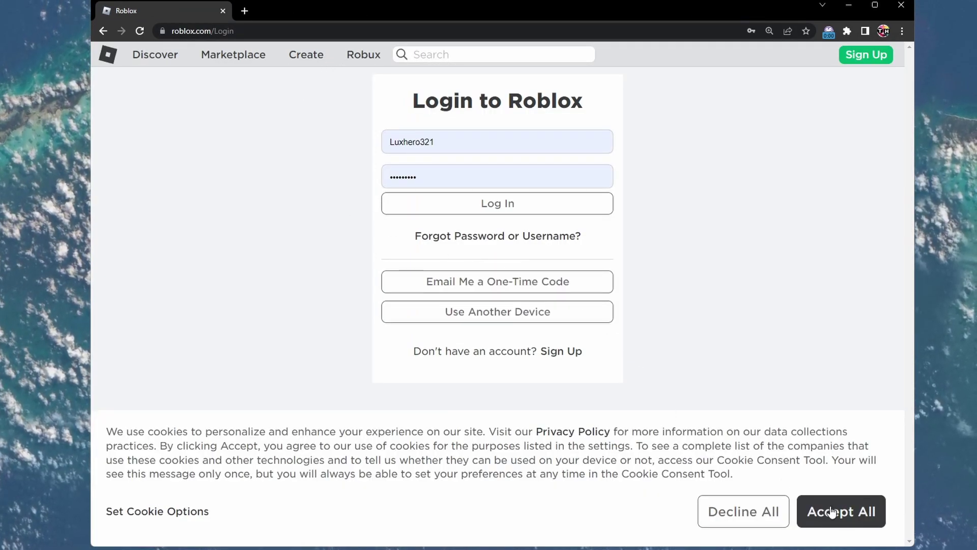
{"action": "left_click", "coordinate": [832, 512]}
{"action": "left_click", "coordinate": [490, 204]}
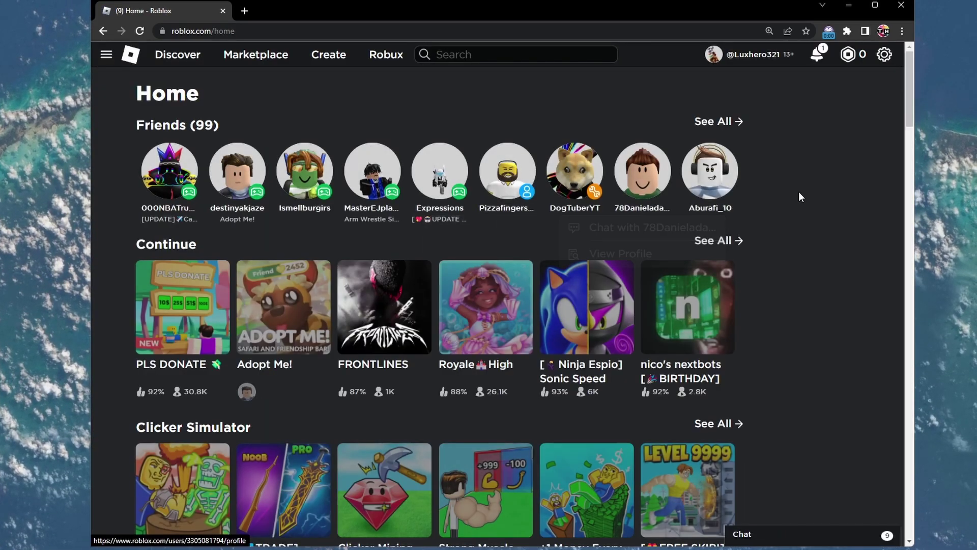
Launch Windows Settings from Start and check for updates on the Windows Update page
{"action": "left_click", "coordinate": [849, 6]}
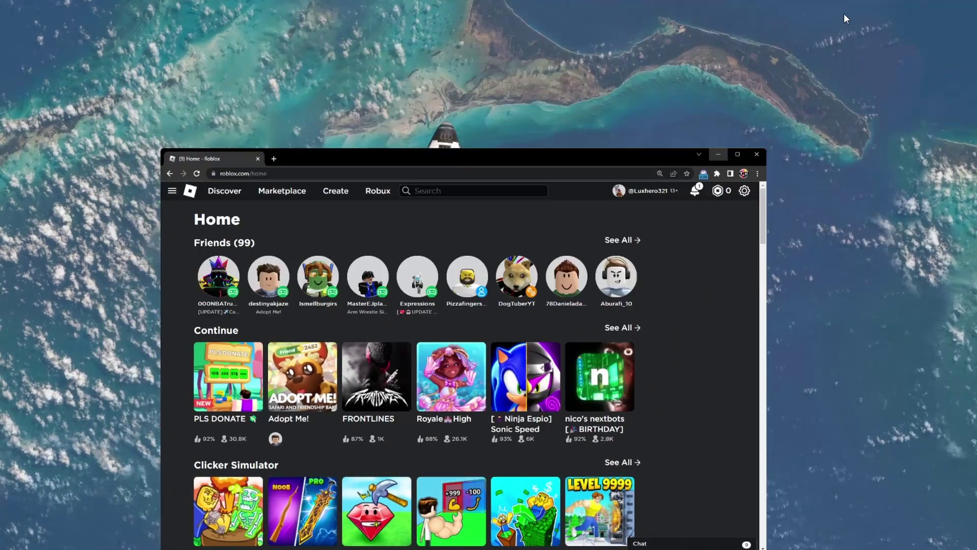
{"action": "key", "text": "super"}
{"action": "type", "text": "set"}
{"action": "key", "text": "Return"}
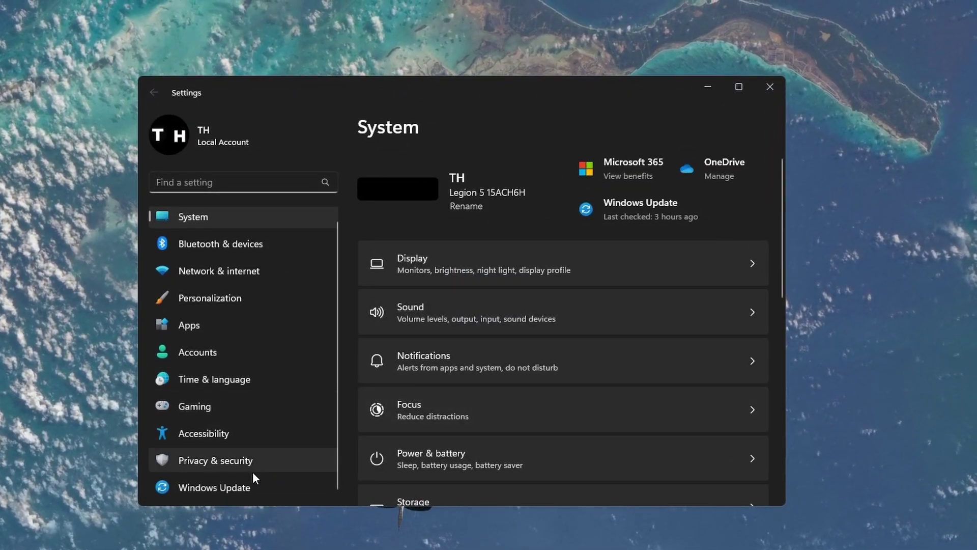
{"action": "left_click", "coordinate": [252, 479]}
{"action": "left_click", "coordinate": [713, 195]}
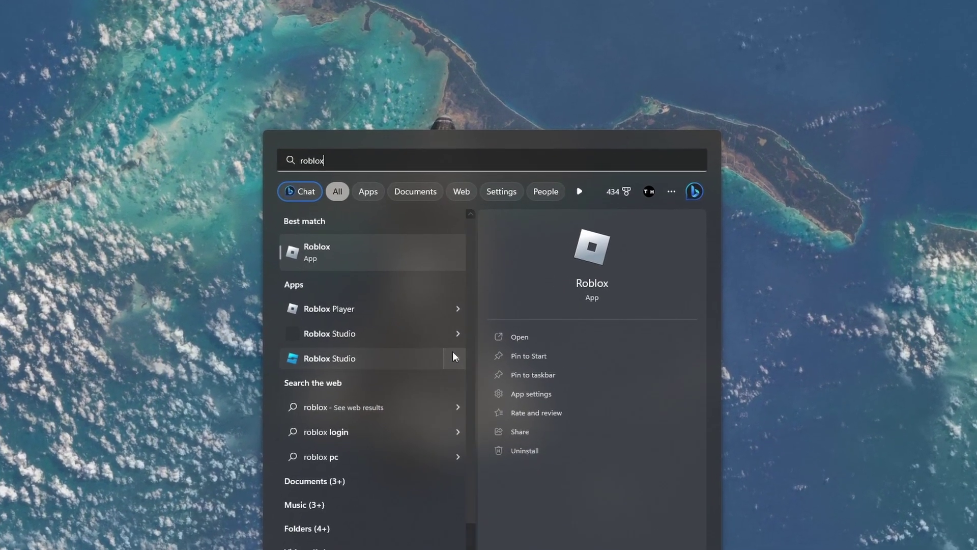
Open Roblox Player's shortcut location in File Explorer and right-click the Roblox Player shortcut
{"action": "left_click", "coordinate": [456, 313]}
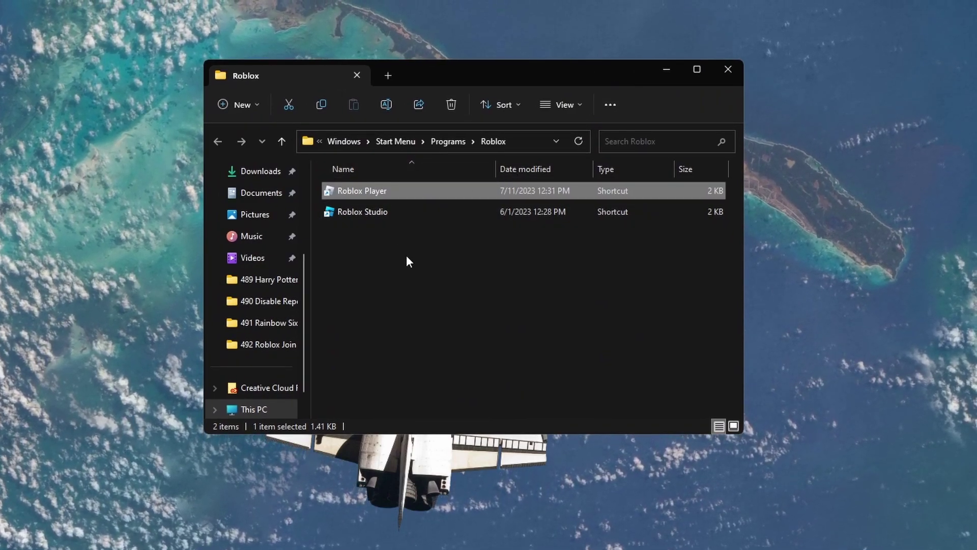
{"action": "right_click", "coordinate": [417, 192]}
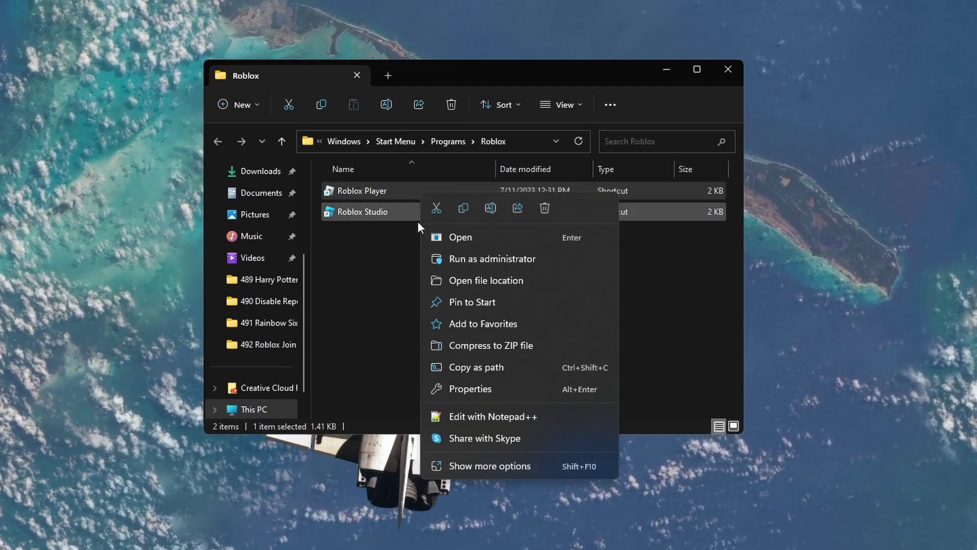
Set the Roblox Player shortcut to run in Windows 7 compatibility mode and apply it
{"action": "left_click", "coordinate": [458, 388]}
{"action": "left_click_drag", "start_coordinate": [494, 197], "coordinate": [479, 74]}
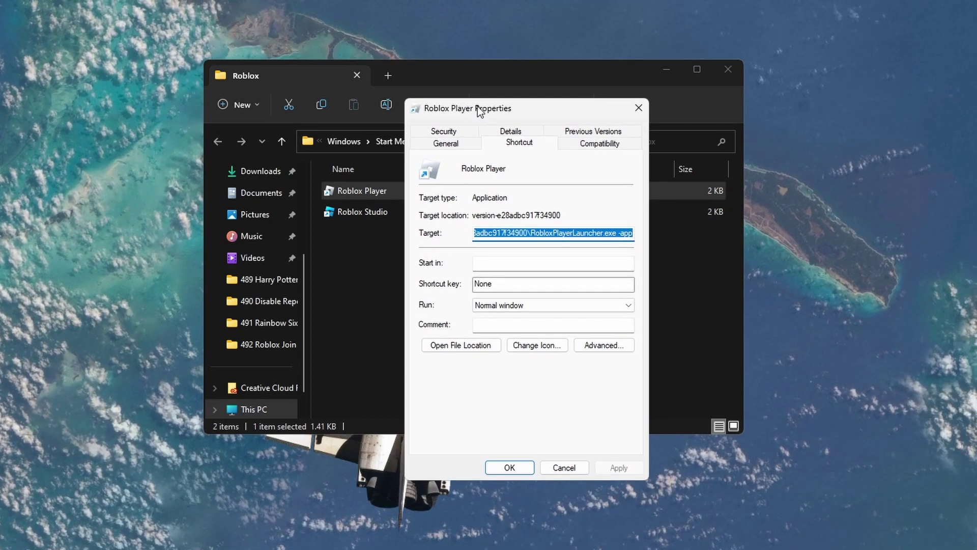
{"action": "left_click", "coordinate": [664, 71]}
{"action": "left_click", "coordinate": [596, 114]}
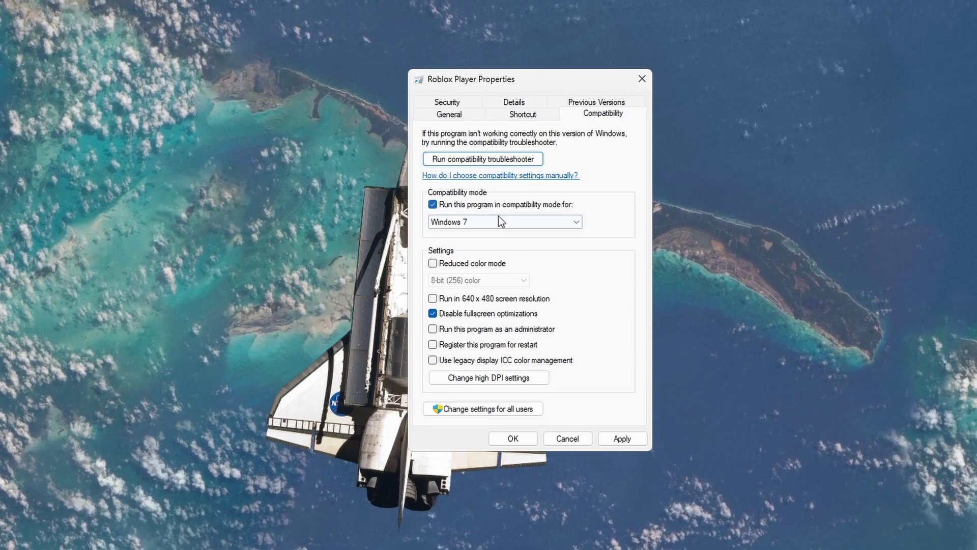
{"action": "left_click", "coordinate": [498, 219]}
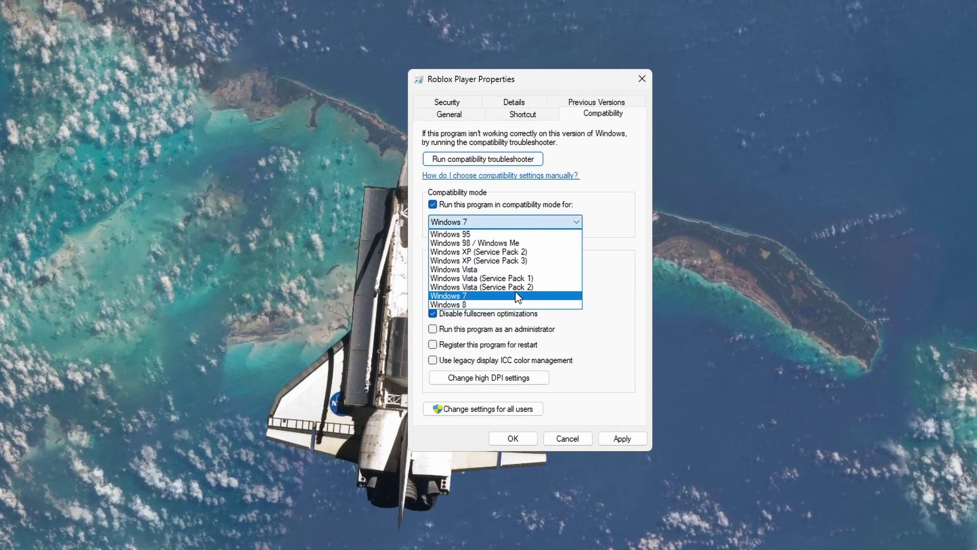
{"action": "left_click", "coordinate": [517, 295]}
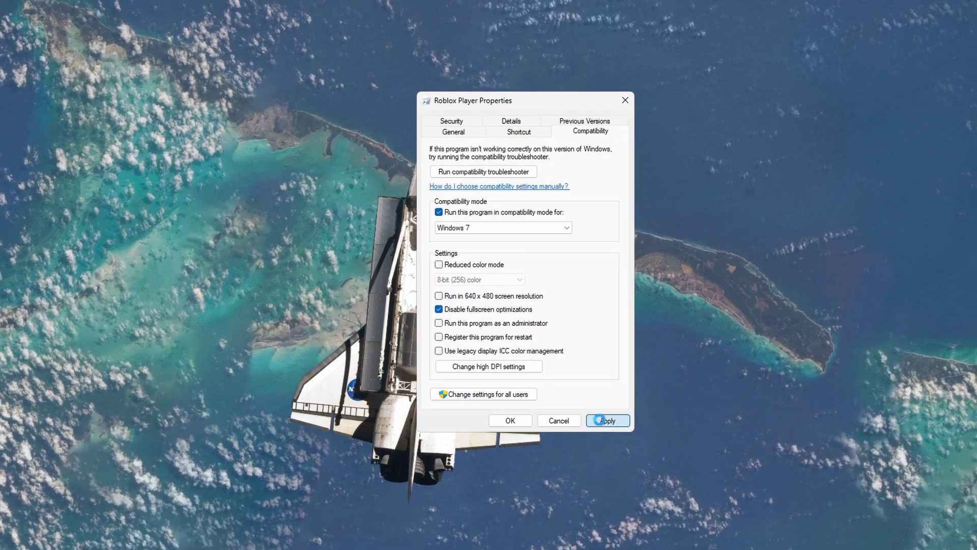
{"action": "left_click", "coordinate": [621, 438]}
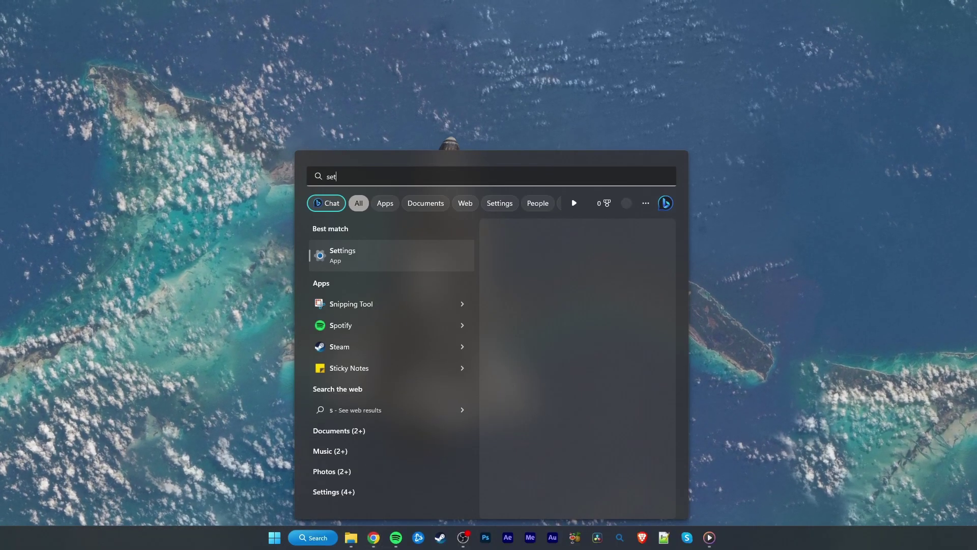
Search Settings' installed apps for 'roblox' and bring up Roblox Player's uninstall option
{"action": "type", "text": "tings"}
{"action": "key", "text": "Return"}
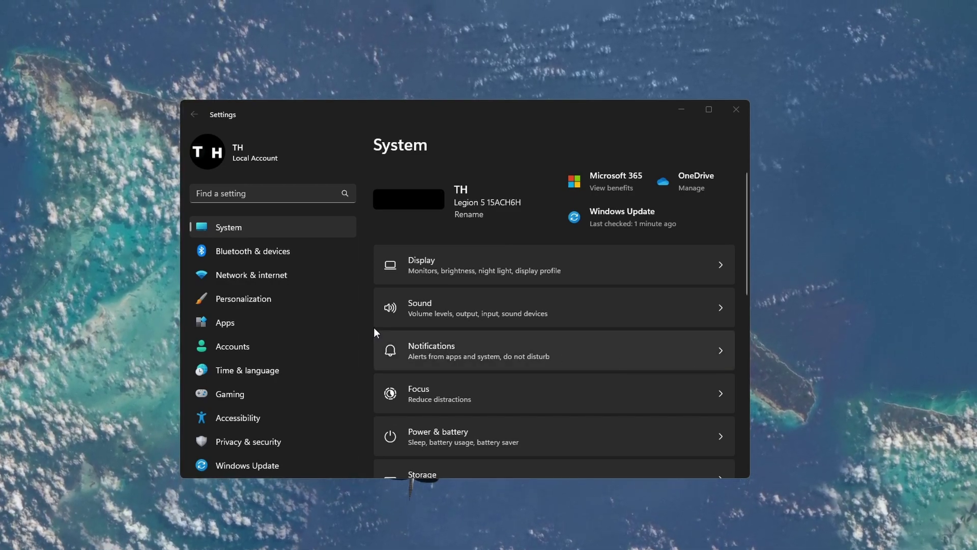
{"action": "left_click", "coordinate": [281, 321]}
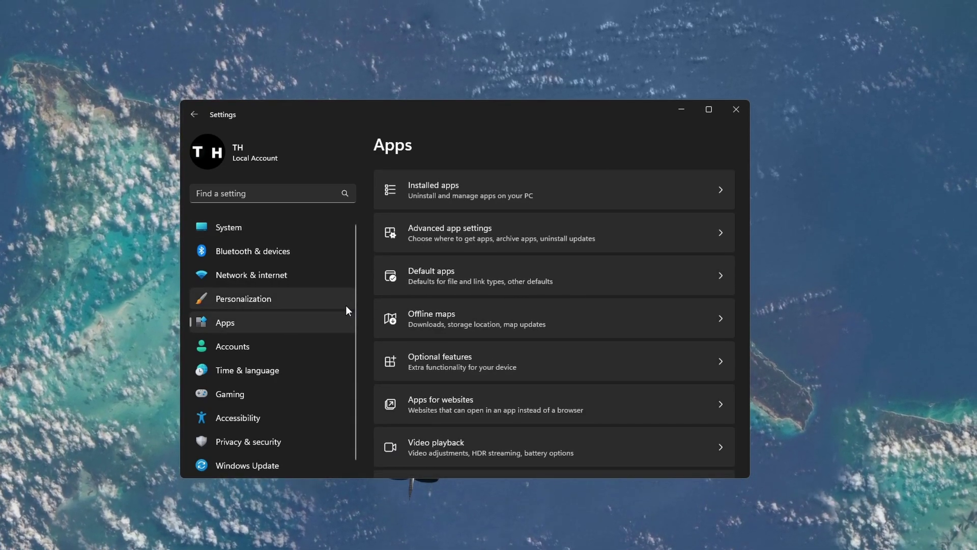
{"action": "left_click", "coordinate": [558, 205]}
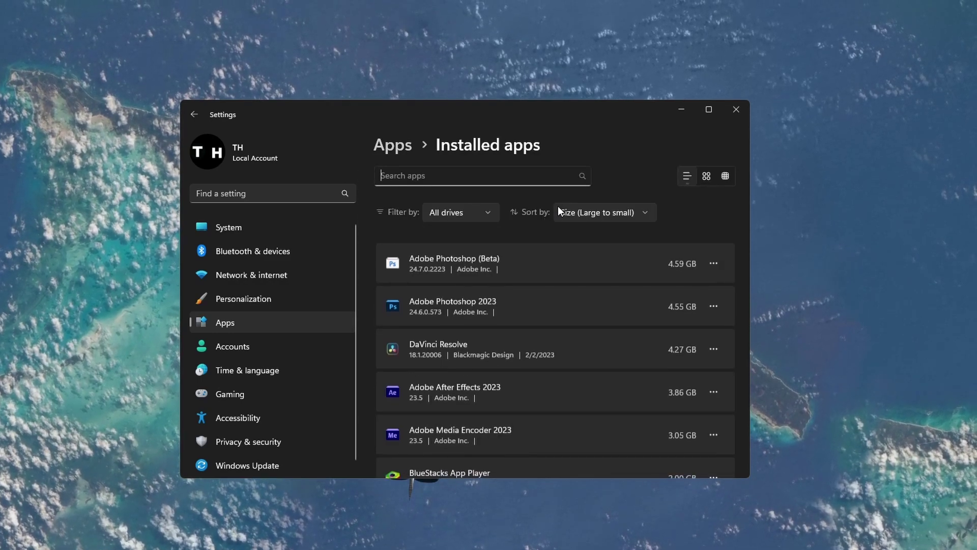
{"action": "type", "text": "roblox"}
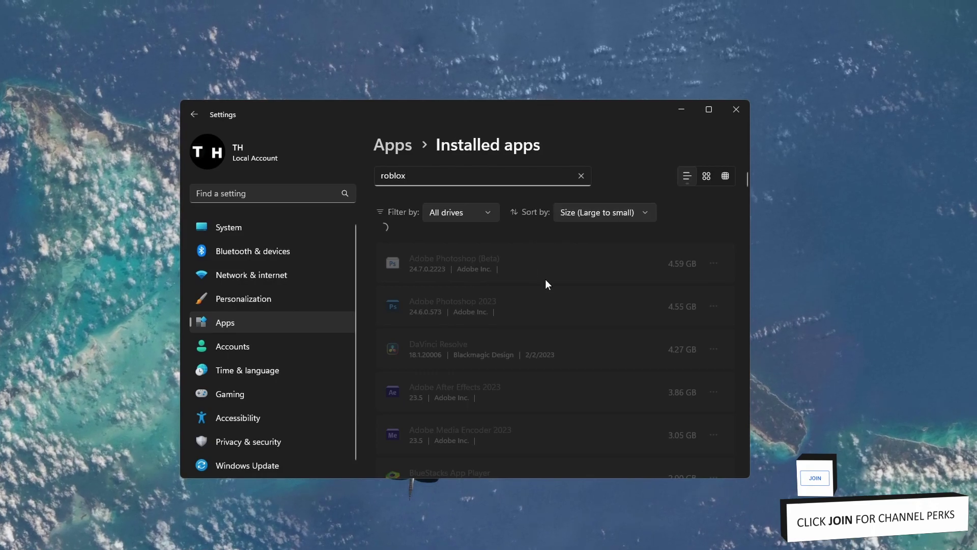
{"action": "left_click", "coordinate": [714, 310]}
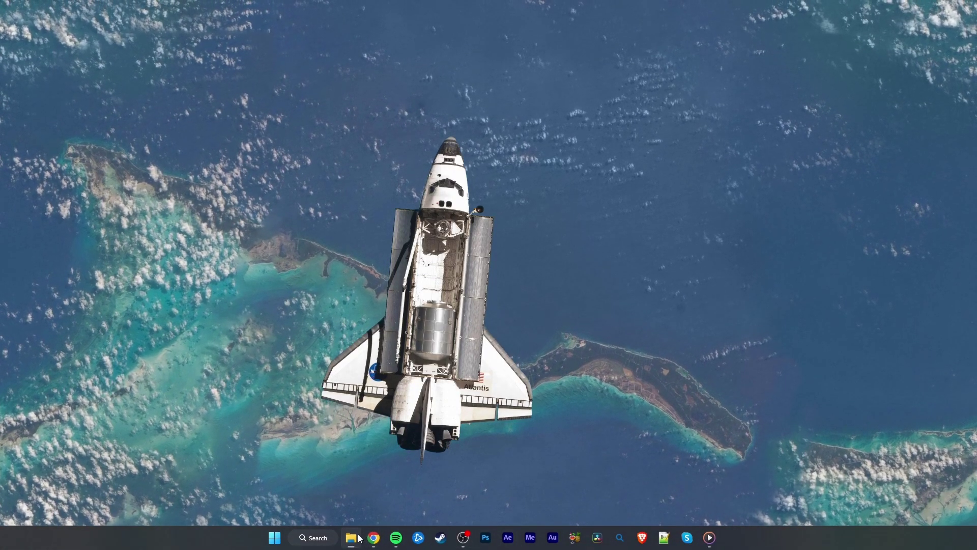
Browse to C:\Program Files (x86) in File Explorer and right-click the Roblox folder
{"action": "right_click", "coordinate": [352, 537]}
{"action": "left_click", "coordinate": [324, 478]}
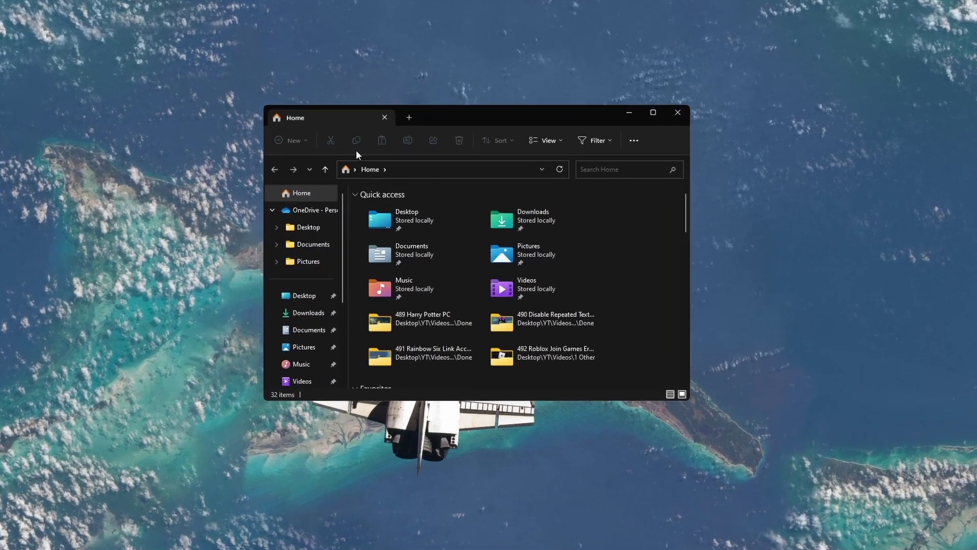
{"action": "left_click", "coordinate": [272, 399]}
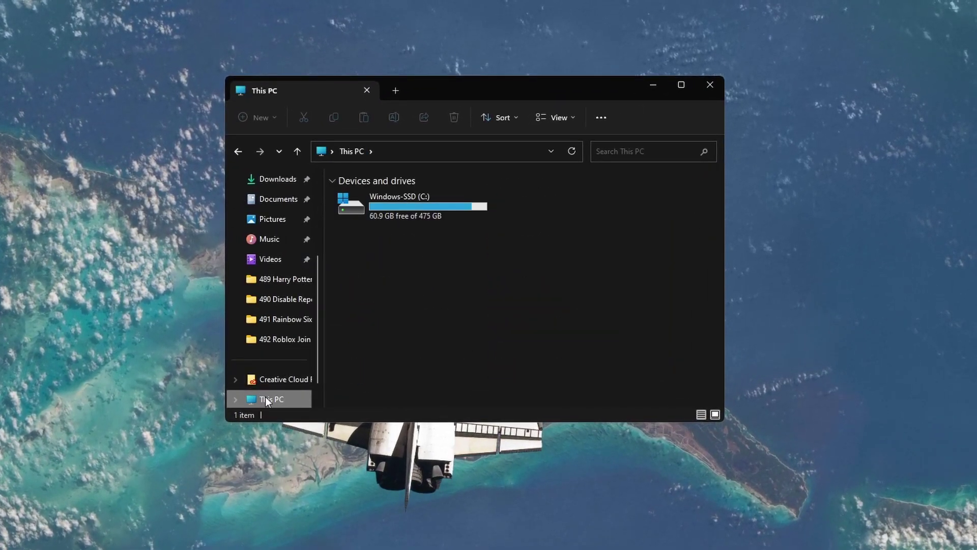
{"action": "double_click", "coordinate": [433, 212]}
{"action": "double_click", "coordinate": [395, 291]}
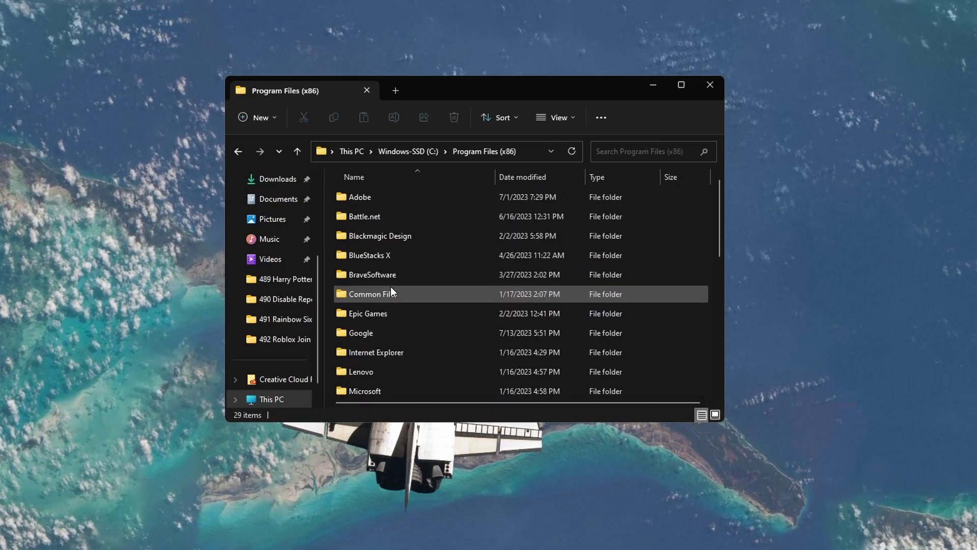
{"action": "left_click", "coordinate": [381, 261]}
{"action": "scroll", "coordinate": [381, 262], "scroll_direction": "down", "scroll_amount": 5}
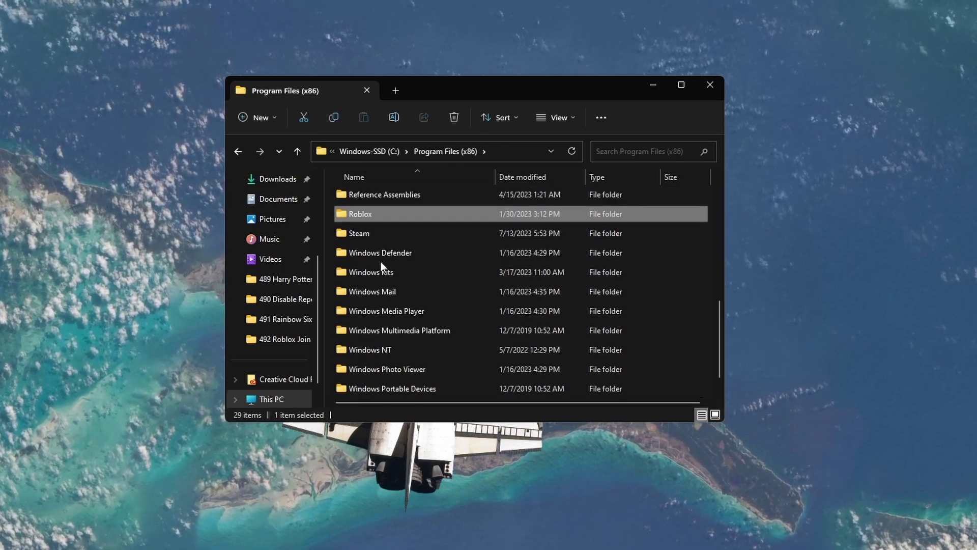
{"action": "right_click", "coordinate": [381, 219]}
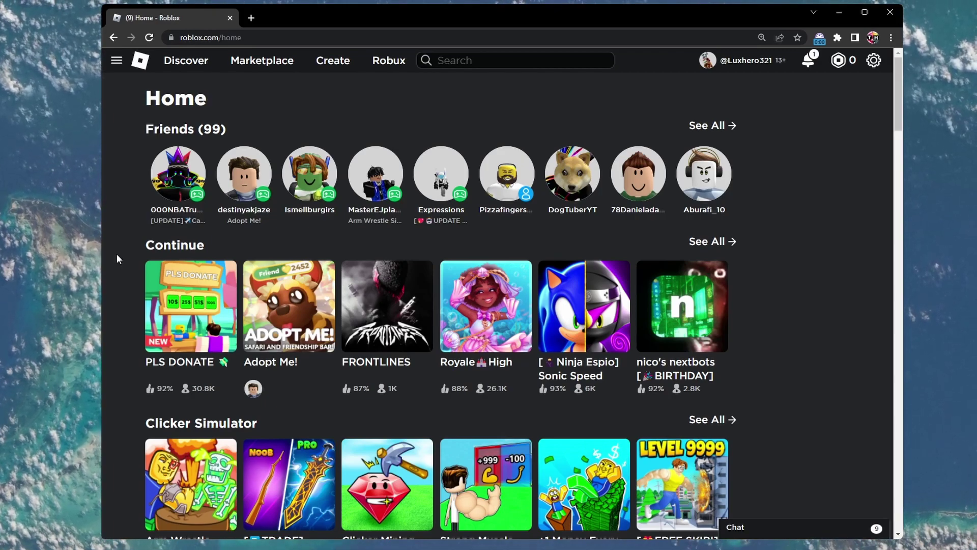
Open the PLS DONATE game page, press Play and allow Chrome to open Roblox
{"action": "right_click", "coordinate": [170, 304]}
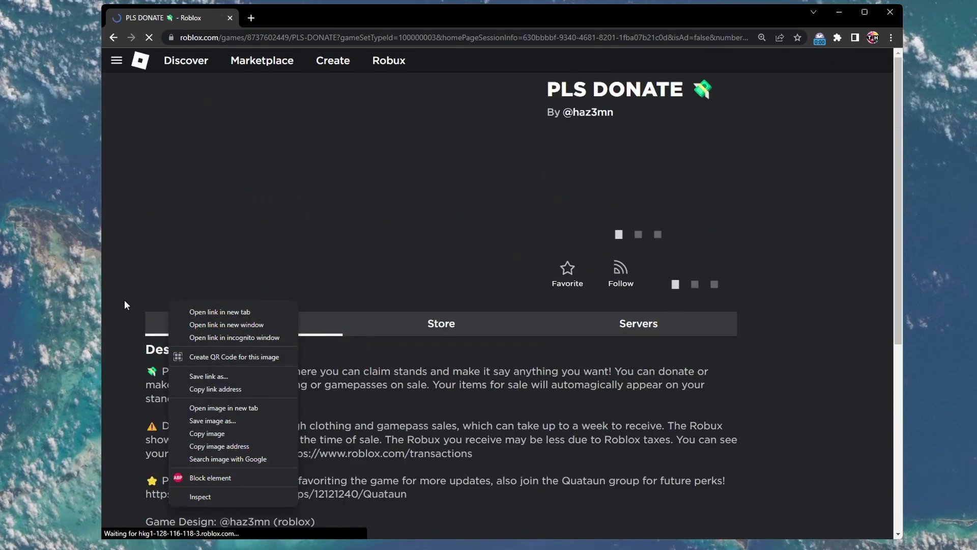
{"action": "left_click", "coordinate": [125, 303]}
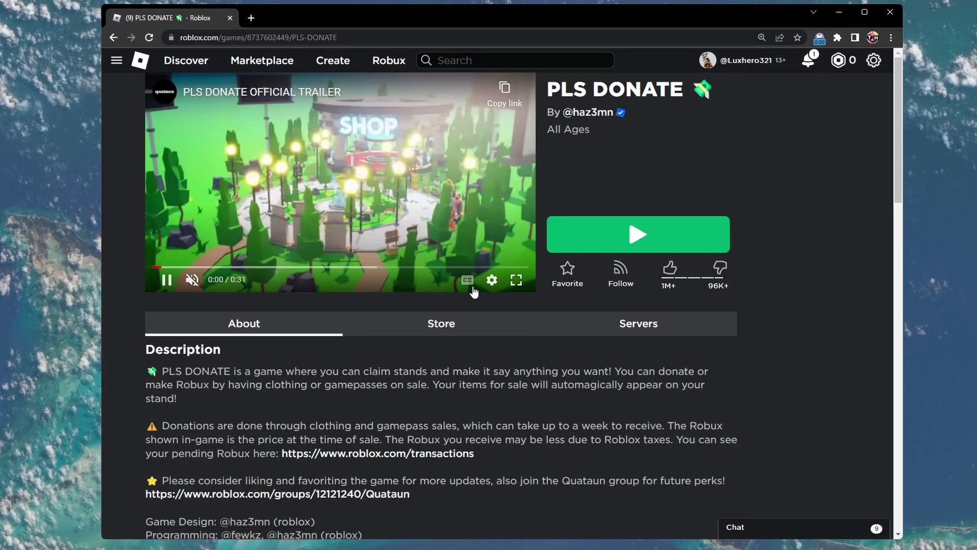
{"action": "left_click", "coordinate": [656, 237]}
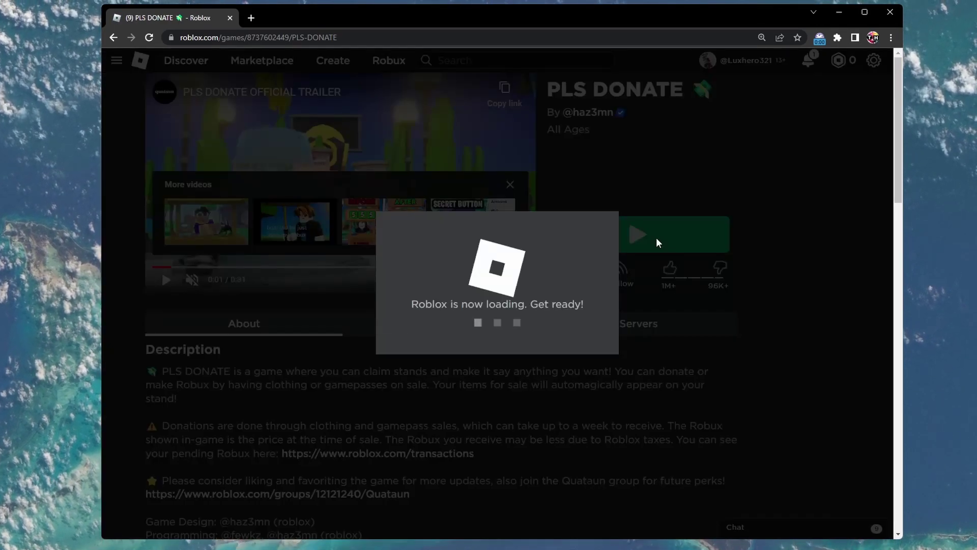
{"action": "left_click", "coordinate": [606, 133]}
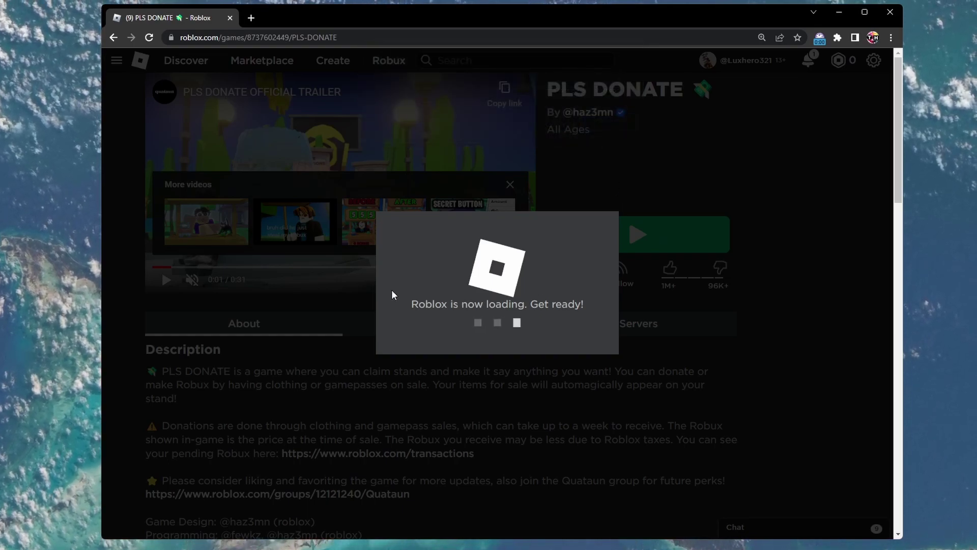
Download the Roblox Player installer and run it from the download bar
{"action": "left_click", "coordinate": [448, 333]}
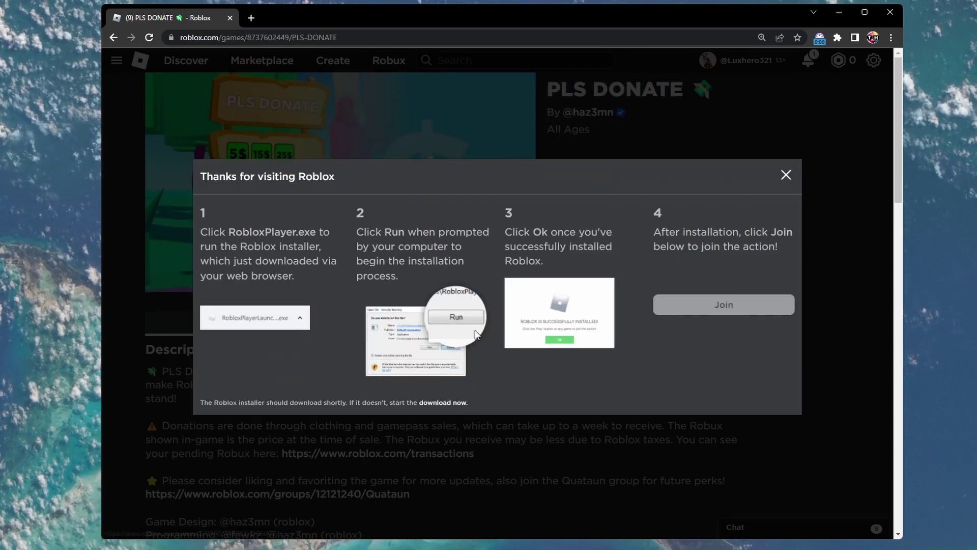
{"action": "left_click", "coordinate": [219, 523]}
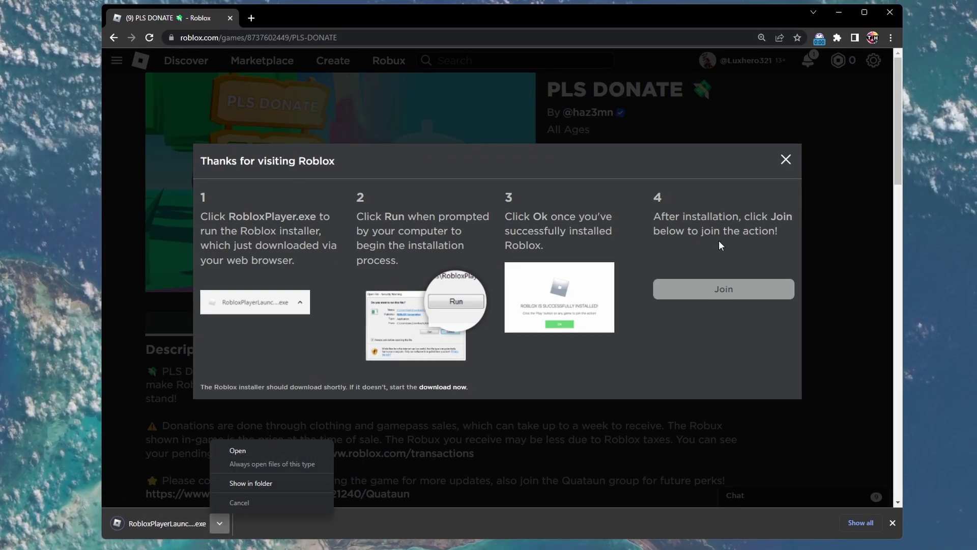
{"action": "left_click", "coordinate": [786, 159]}
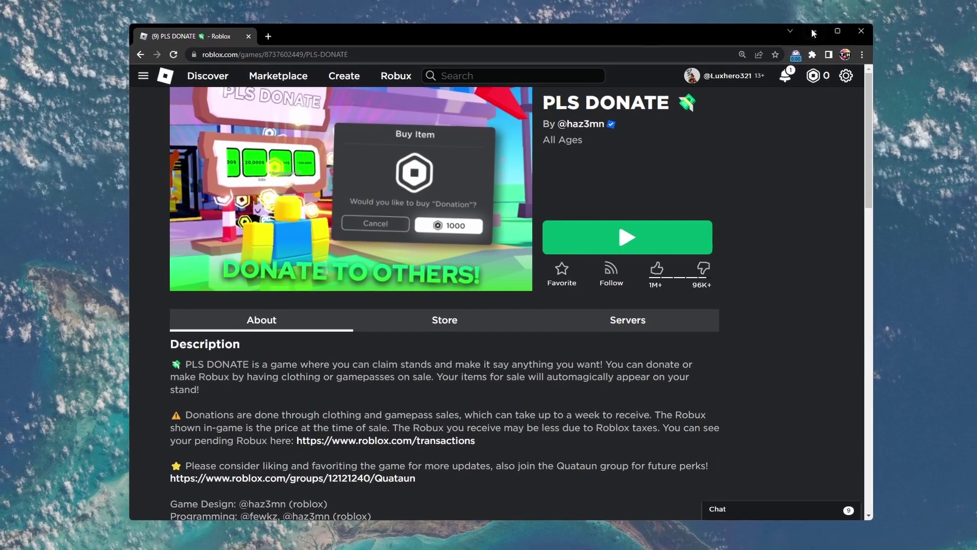